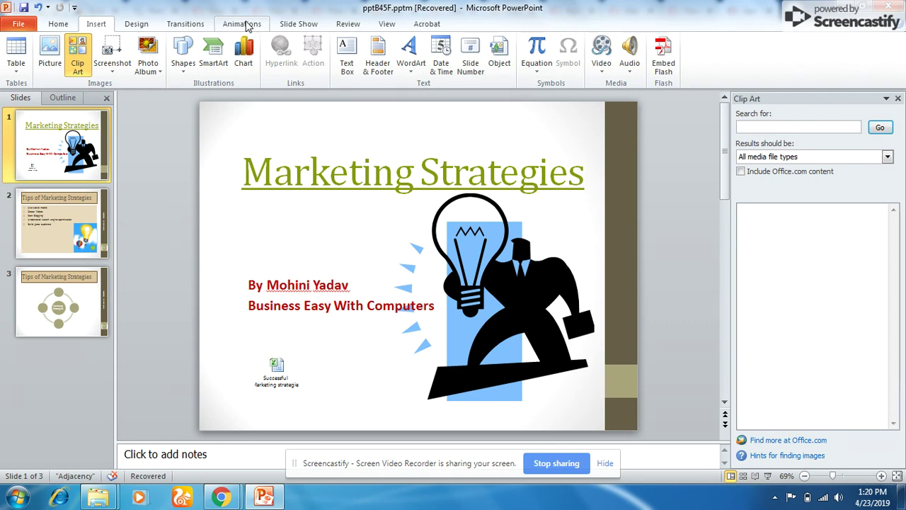
Step: Apply a 00.70-second Fade transition to all three slides of the deck
{"action": "left_click", "coordinate": [189, 25]}
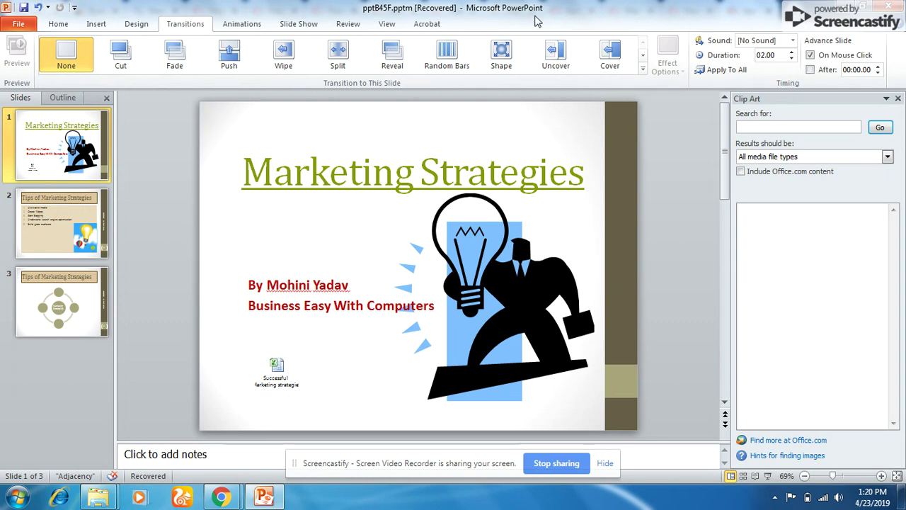
{"action": "left_click", "coordinate": [643, 68]}
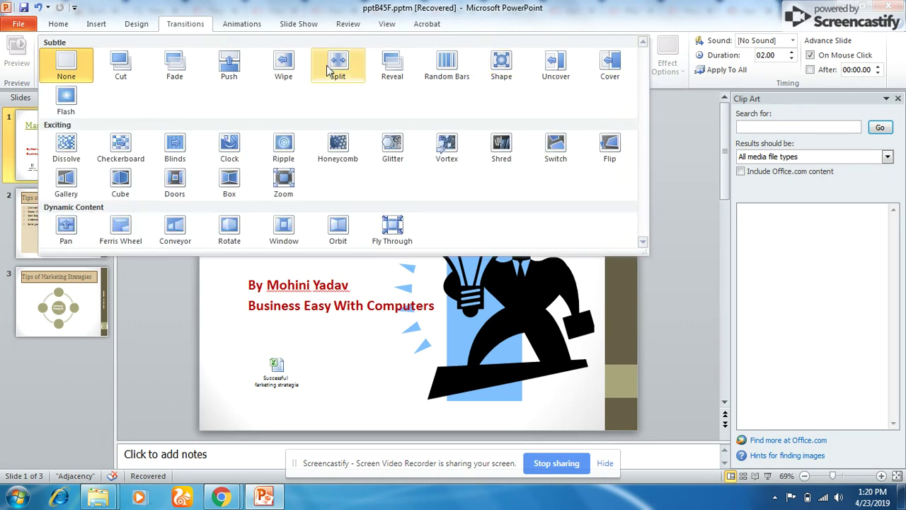
{"action": "left_click", "coordinate": [170, 72]}
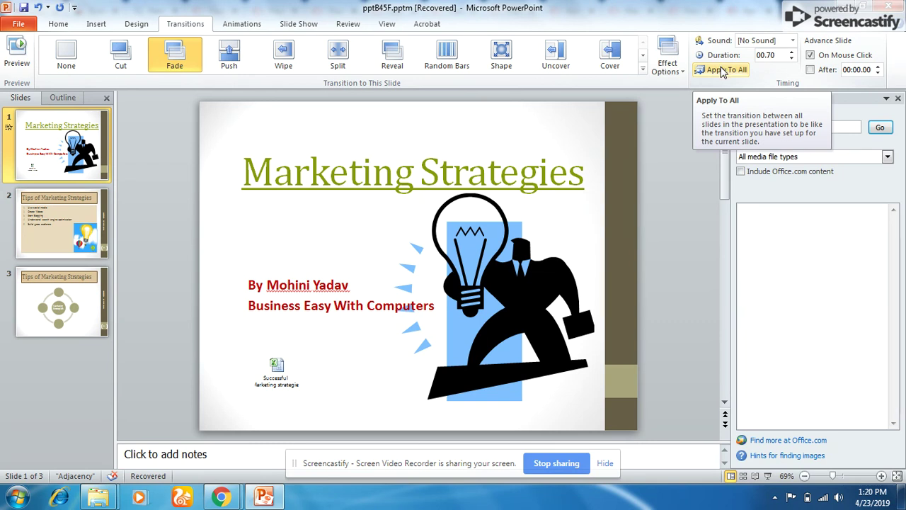
{"action": "left_click", "coordinate": [728, 70]}
{"action": "left_click", "coordinate": [731, 79]}
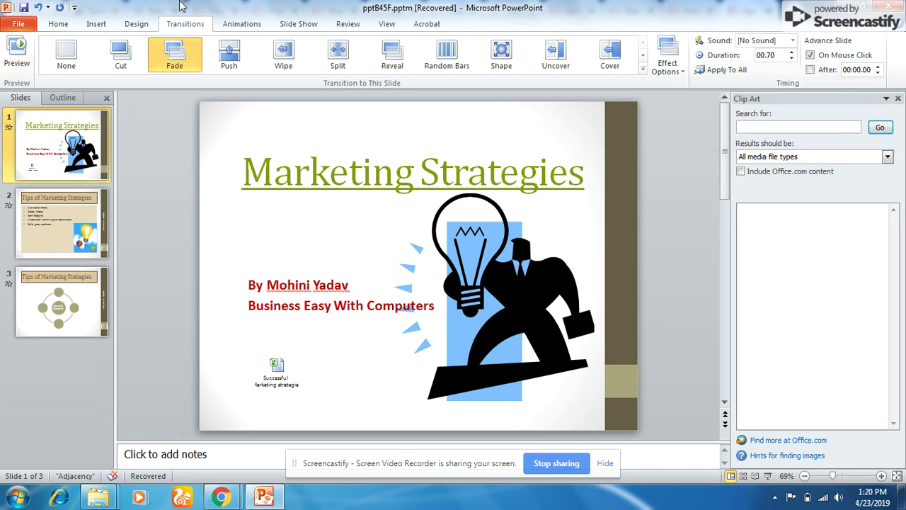
Step: Give the Marketing Strategies title on slide 1 a Wipe entrance animation
{"action": "left_click", "coordinate": [242, 30]}
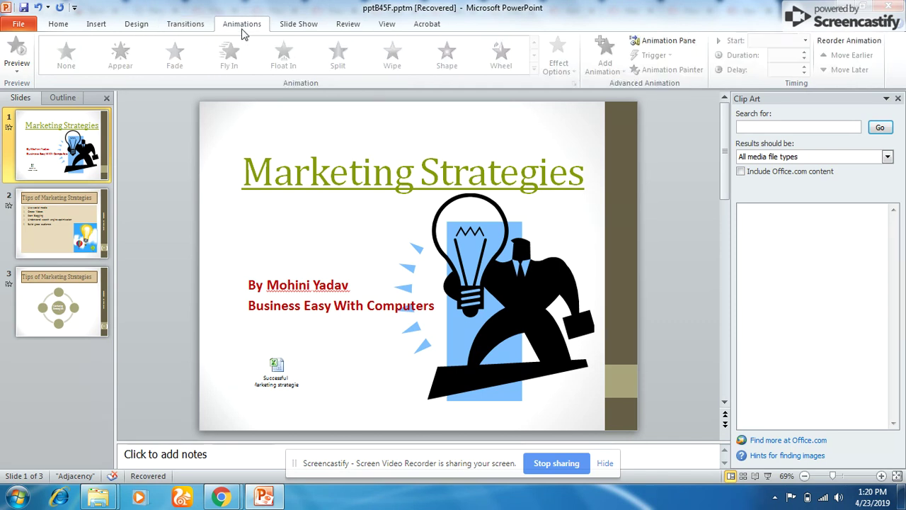
{"action": "left_click", "coordinate": [246, 169]}
{"action": "triple_click", "coordinate": [246, 168]}
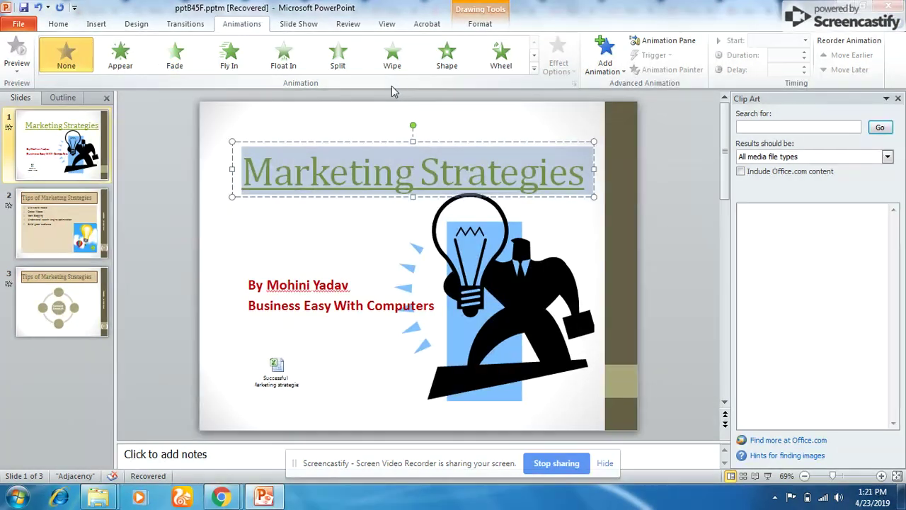
{"action": "left_click", "coordinate": [534, 68]}
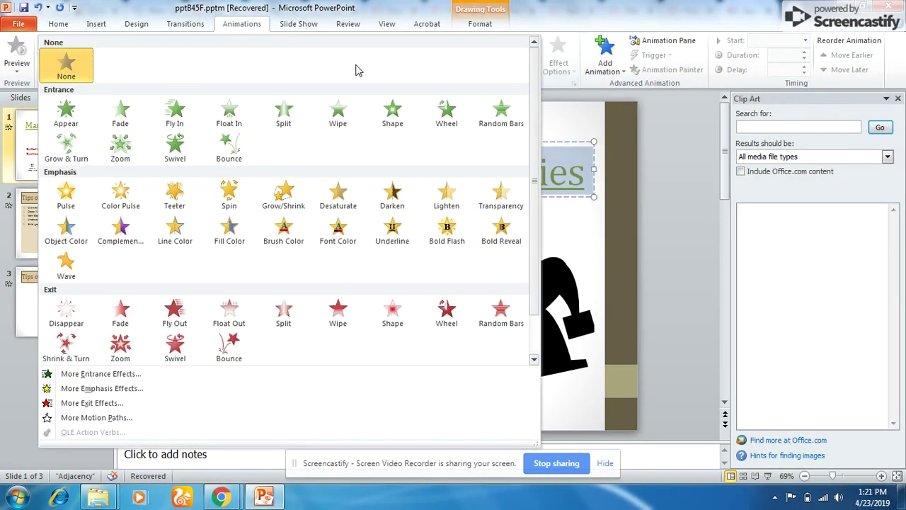
{"action": "left_click", "coordinate": [337, 116]}
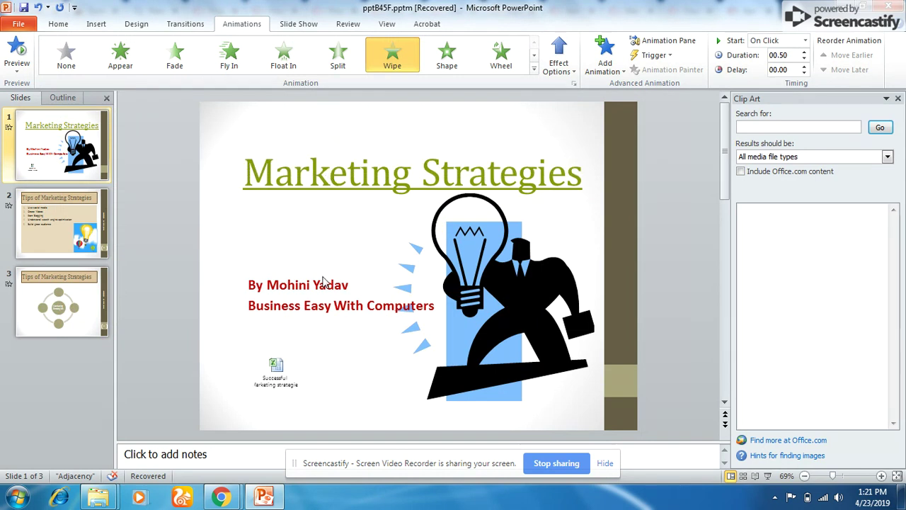
Step: Animate the lightbulb picture with Wheel and the subtitle with Split, then go to slide 2
{"action": "left_click", "coordinate": [476, 281]}
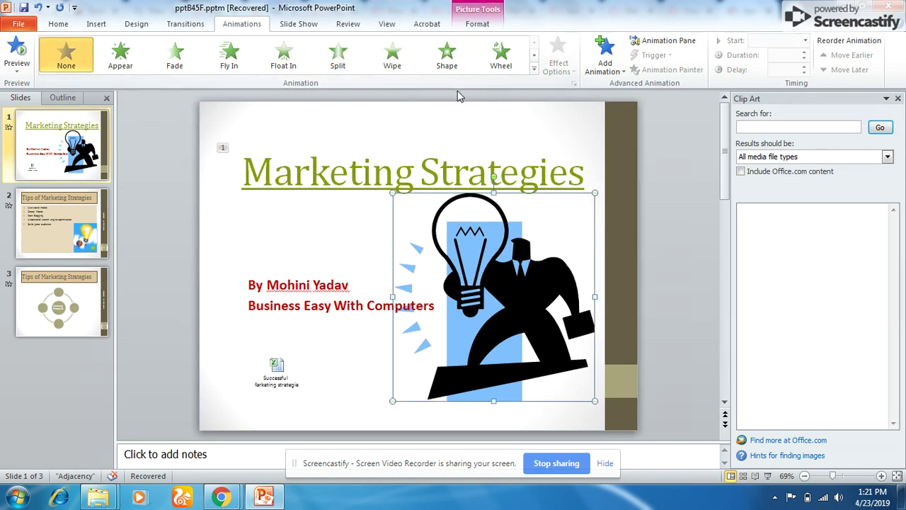
{"action": "left_click", "coordinate": [501, 57]}
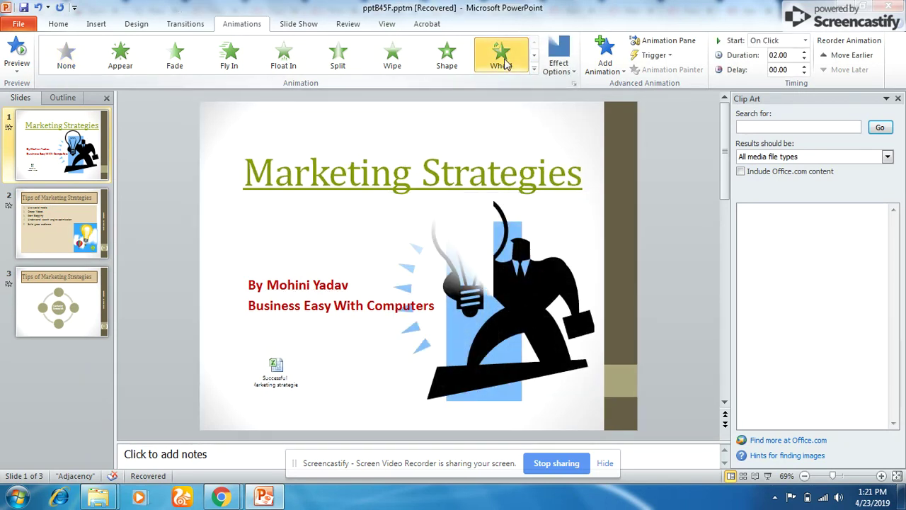
{"action": "left_click", "coordinate": [334, 305]}
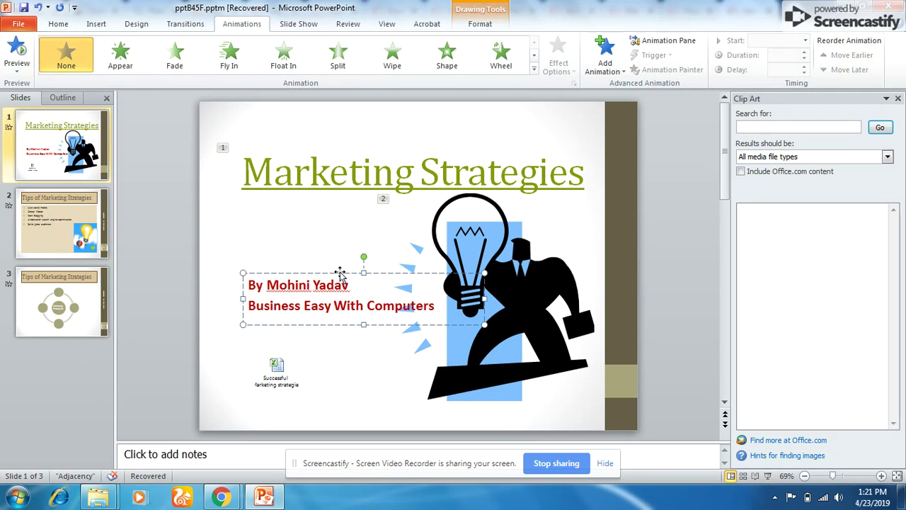
{"action": "left_click", "coordinate": [340, 58]}
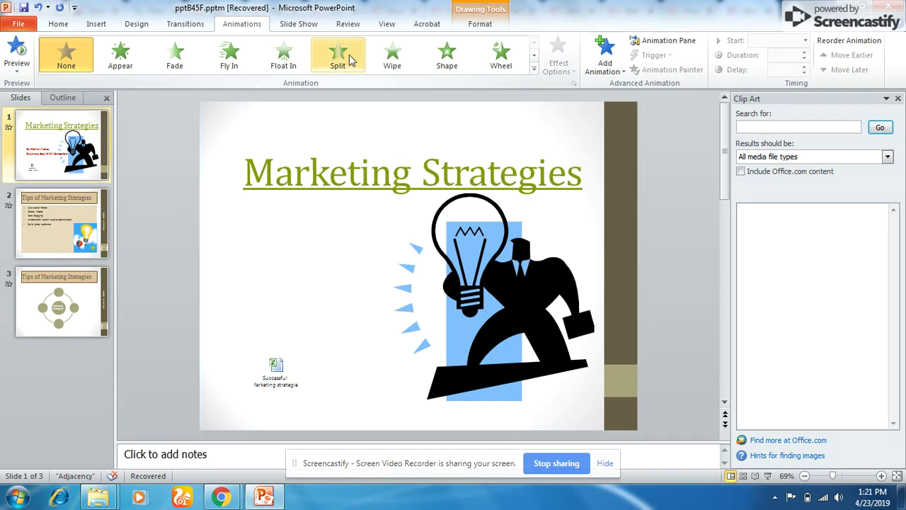
{"action": "left_click", "coordinate": [342, 60]}
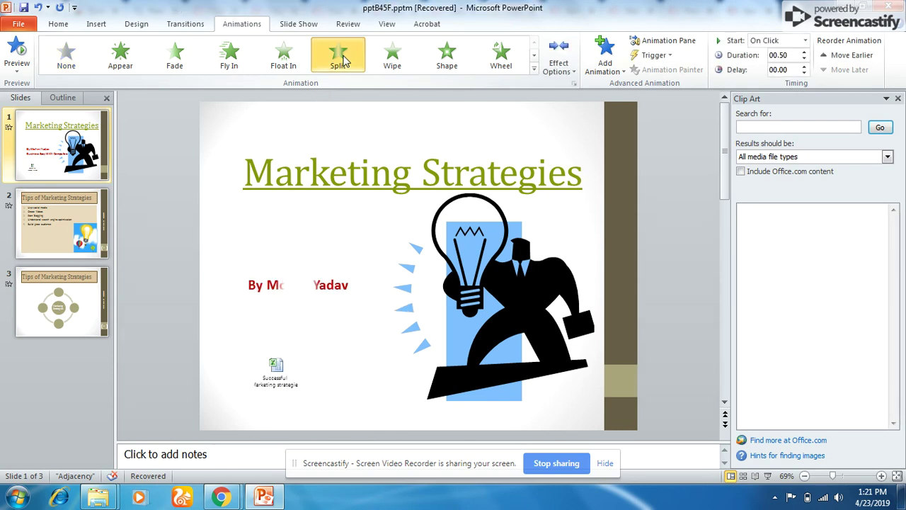
{"action": "left_click", "coordinate": [72, 223]}
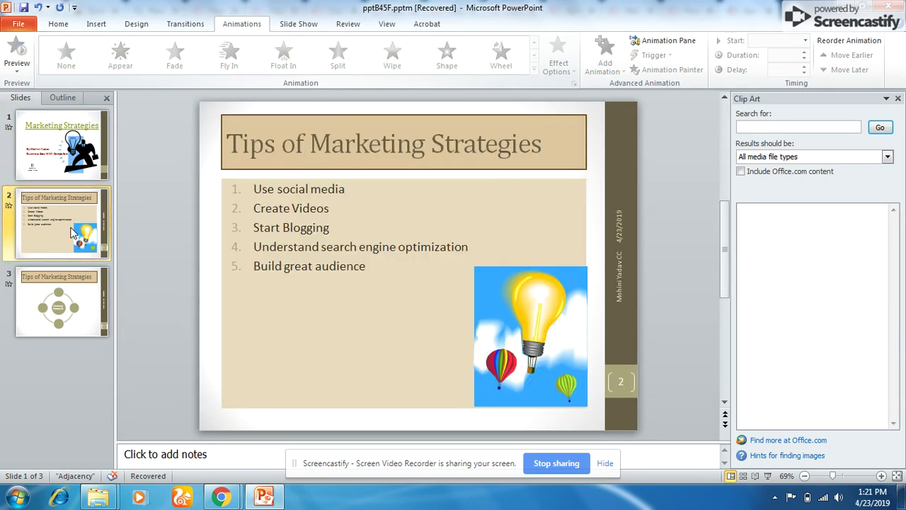
Step: Give the Tips of Marketing Strategies title and the Use social media bullet Fly In entrances
{"action": "left_click", "coordinate": [233, 140]}
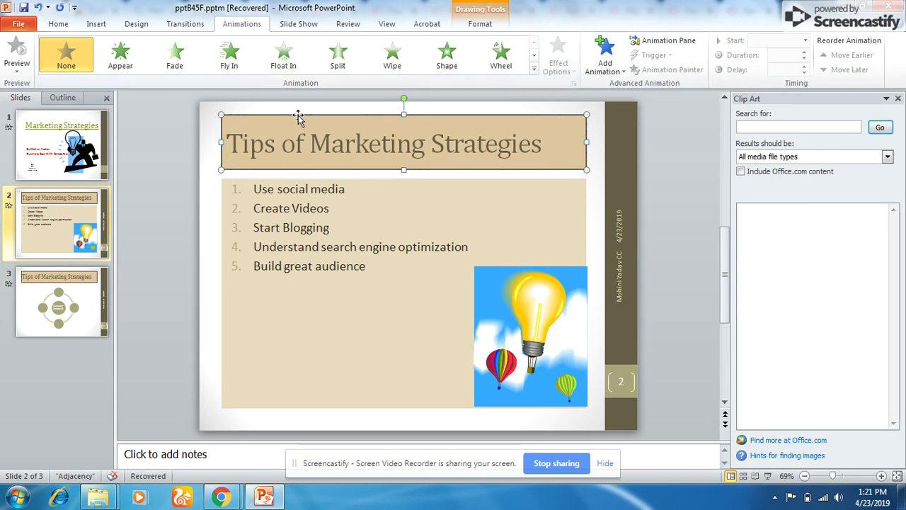
{"action": "left_click", "coordinate": [285, 67]}
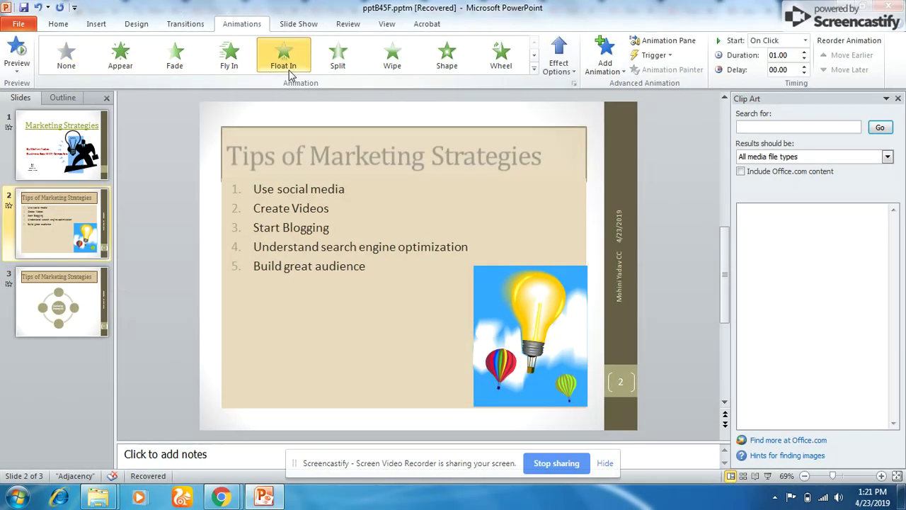
{"action": "left_click", "coordinate": [306, 213]}
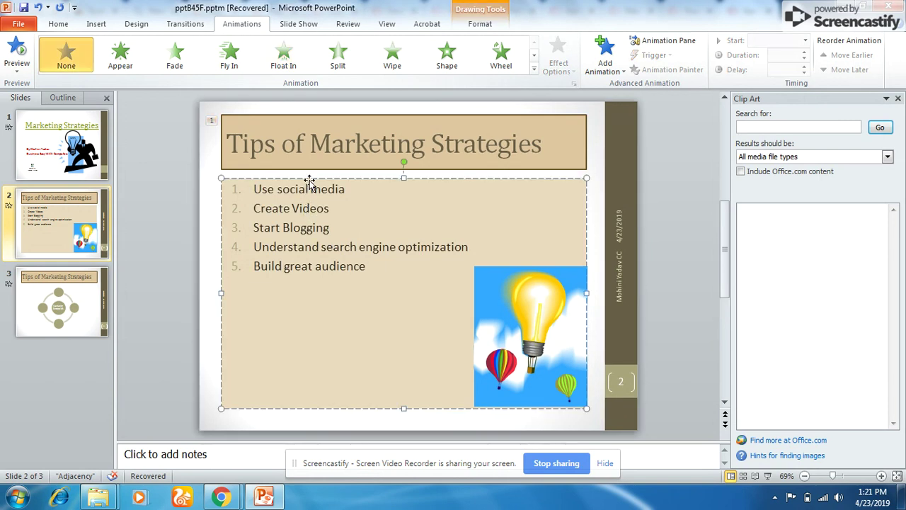
{"action": "left_click", "coordinate": [349, 191]}
{"action": "key", "text": "ctrl+shift+Left"}
{"action": "key", "text": "ctrl+shift+Left"}
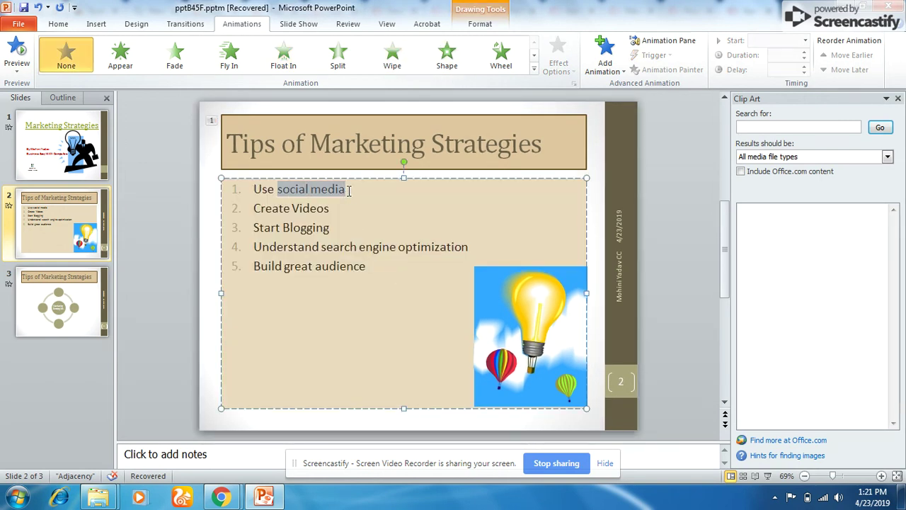
{"action": "key", "text": "ctrl+shift+Left"}
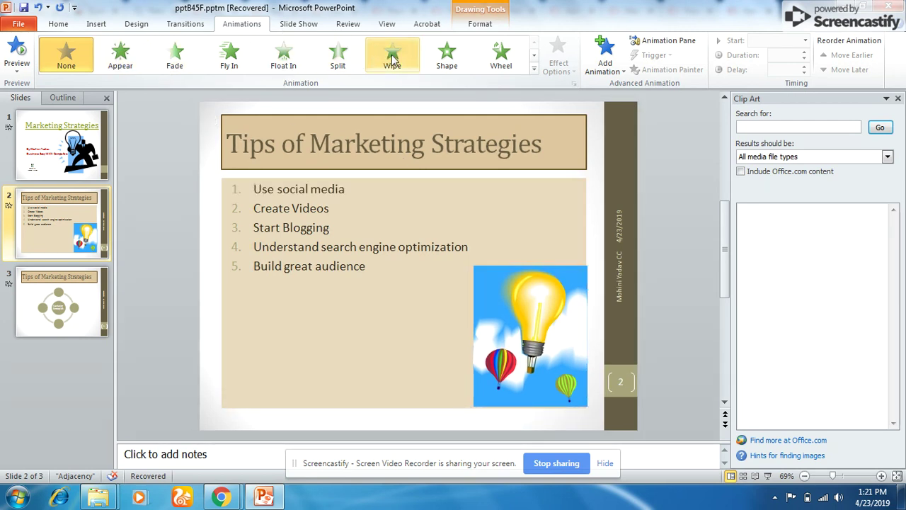
{"action": "left_click", "coordinate": [225, 60]}
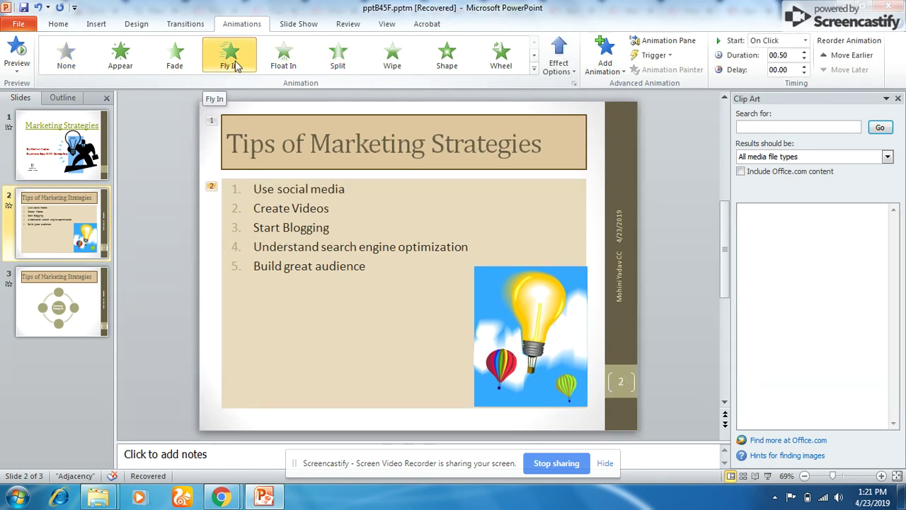
Step: Keep the Fly In animation's Start setting at On Click
{"action": "right_click", "coordinate": [238, 65]}
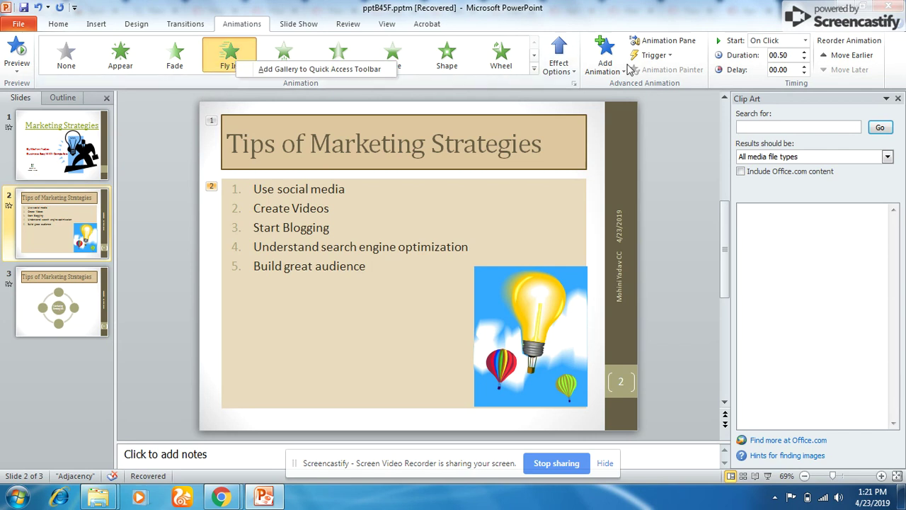
{"action": "left_click", "coordinate": [806, 40]}
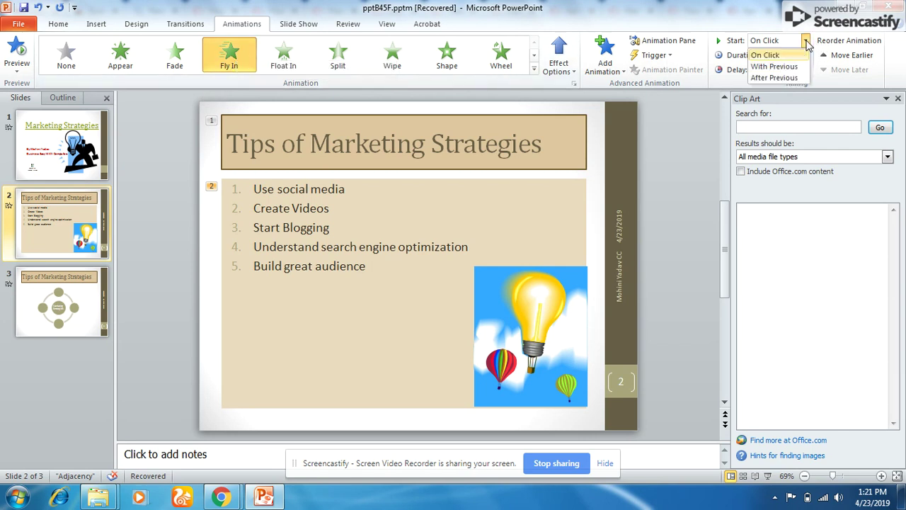
{"action": "left_click", "coordinate": [806, 40]}
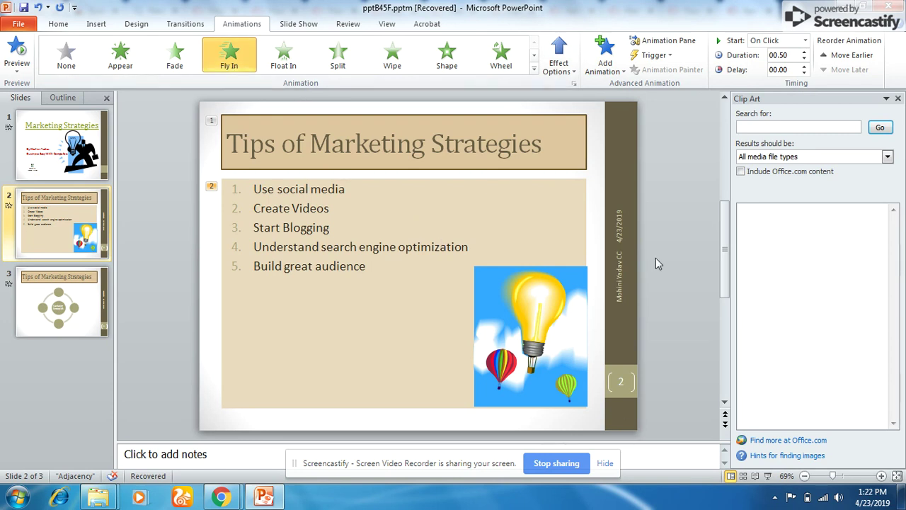
Step: Give the Create Videos, Start Blogging, search engine optimization and Build great audience bullets Fly In entrances
{"action": "left_click", "coordinate": [331, 208]}
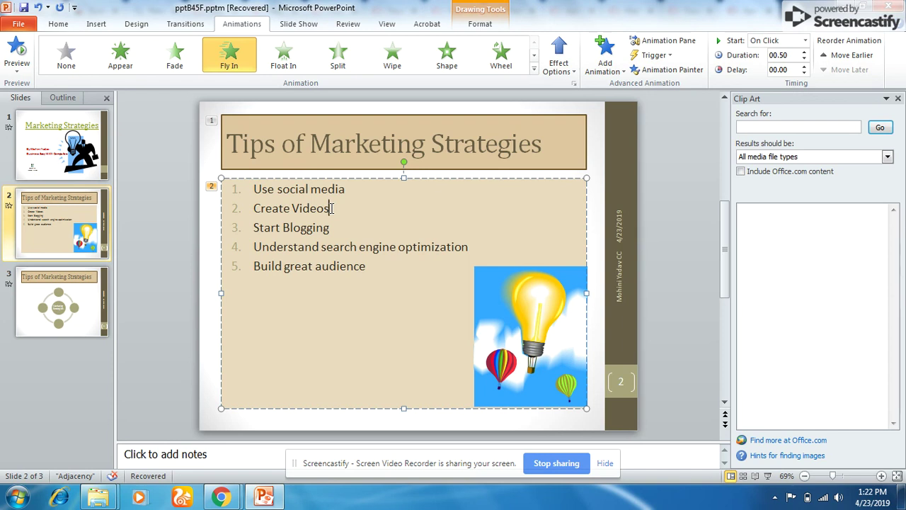
{"action": "triple_click", "coordinate": [330, 208]}
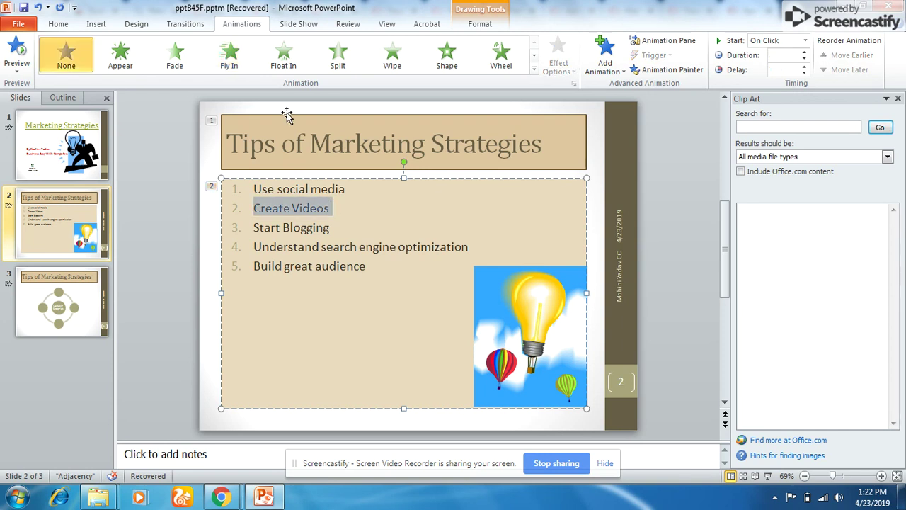
{"action": "left_click", "coordinate": [228, 58]}
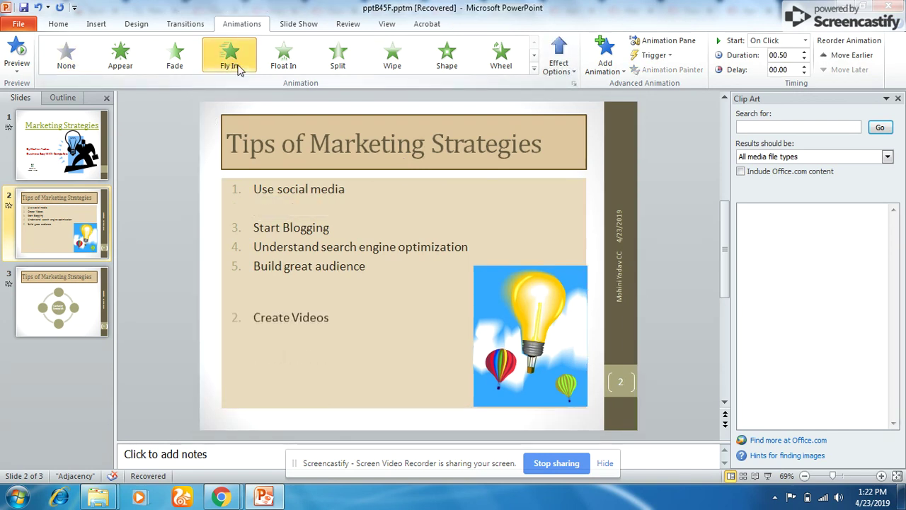
{"action": "triple_click", "coordinate": [331, 229]}
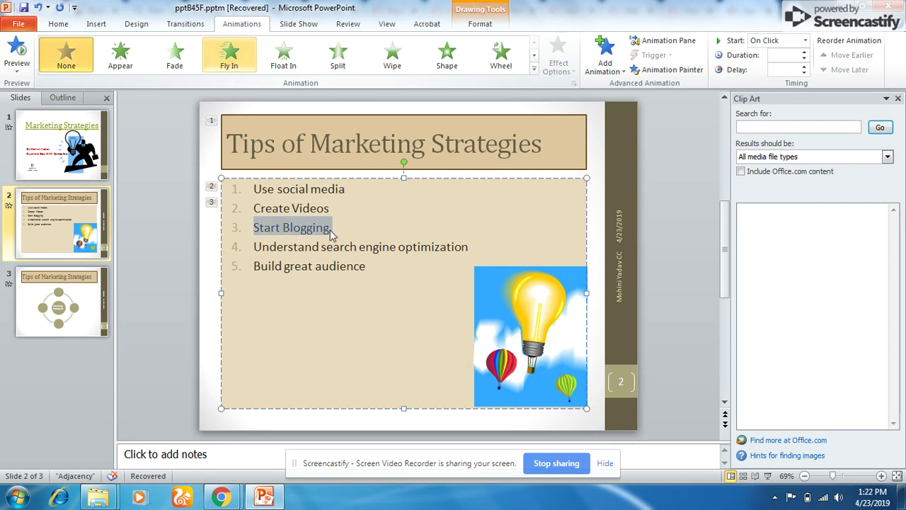
{"action": "left_click", "coordinate": [225, 60]}
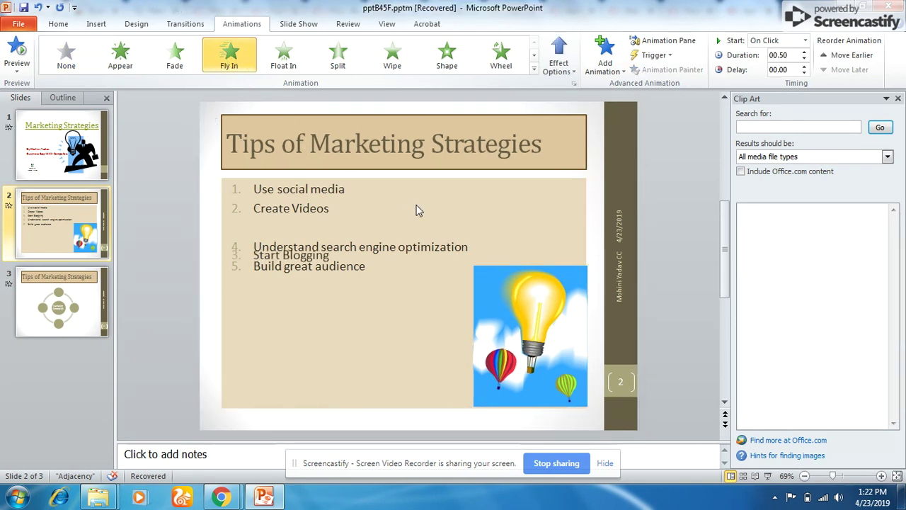
{"action": "triple_click", "coordinate": [467, 248]}
{"action": "left_click", "coordinate": [228, 62]}
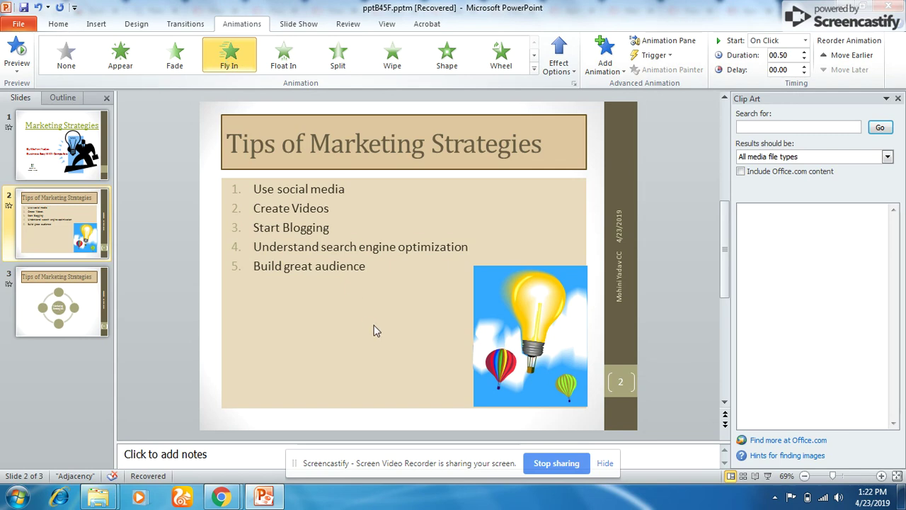
{"action": "triple_click", "coordinate": [366, 274]}
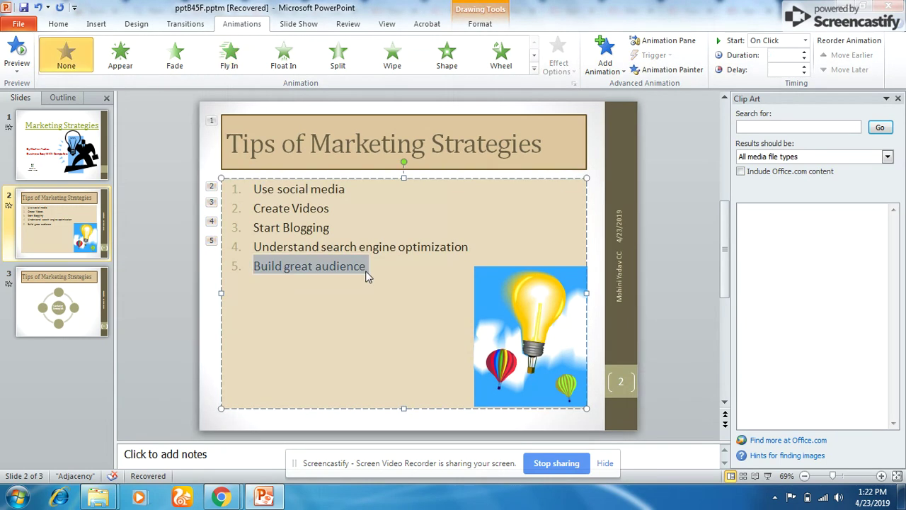
{"action": "left_click", "coordinate": [228, 60]}
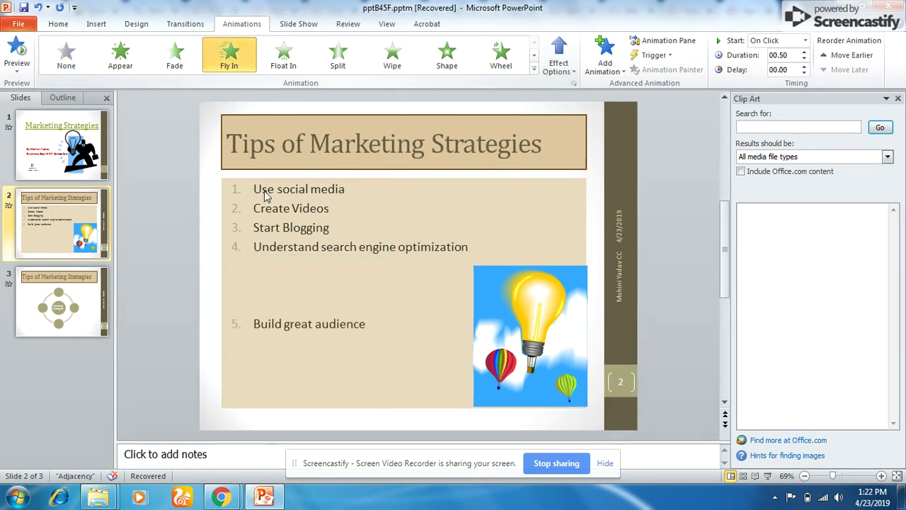
Step: Give slide 2's lightbulb picture a Split entrance, then go to slide 3
{"action": "left_click", "coordinate": [535, 326]}
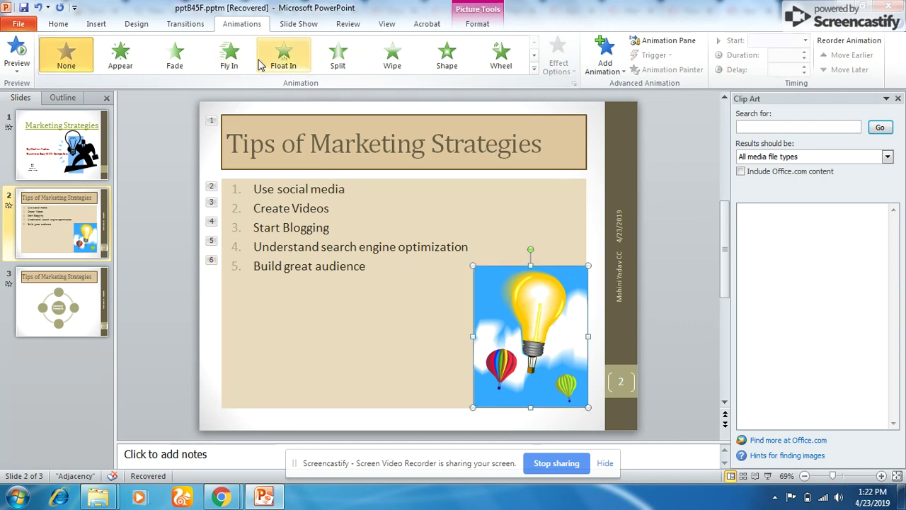
{"action": "left_click", "coordinate": [290, 61]}
{"action": "left_click", "coordinate": [296, 61]}
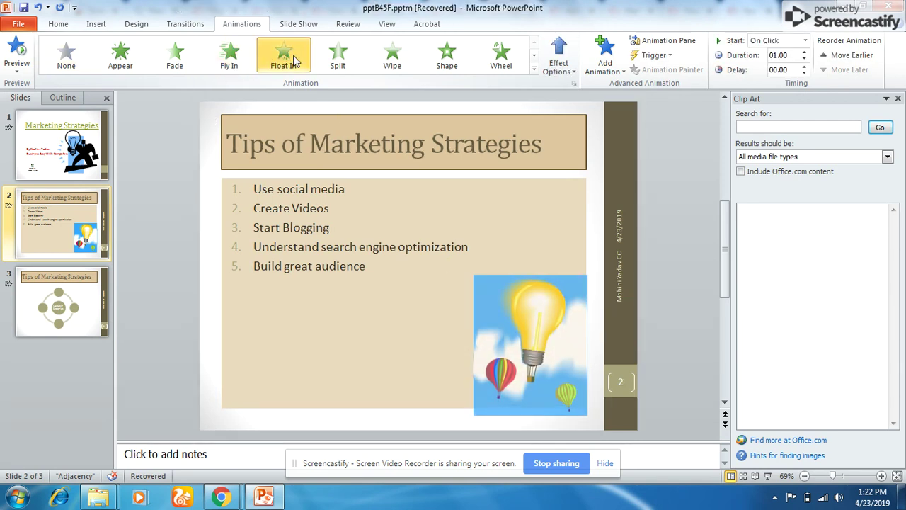
{"action": "left_click", "coordinate": [348, 55]}
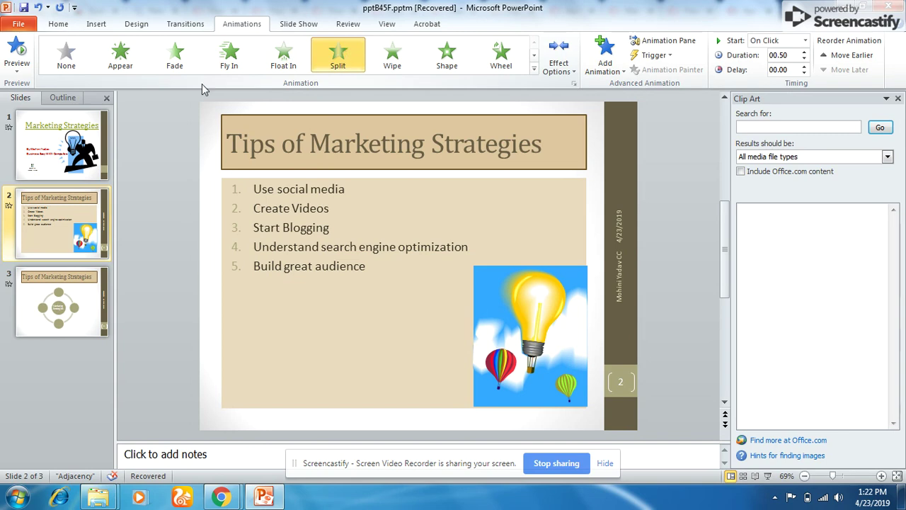
{"action": "left_click", "coordinate": [53, 306]}
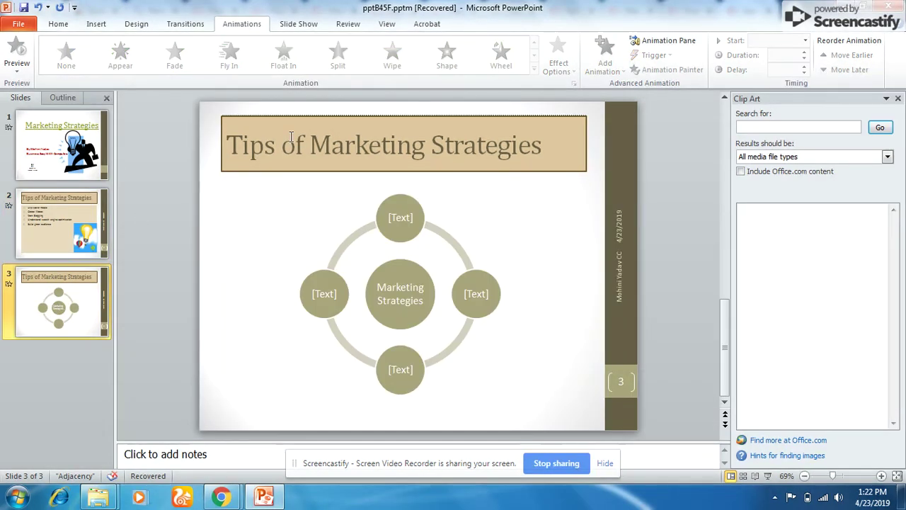
Step: Animate slide 3's title with Float In and the cycle diagram with Shape, then show slide 1
{"action": "left_click", "coordinate": [290, 152]}
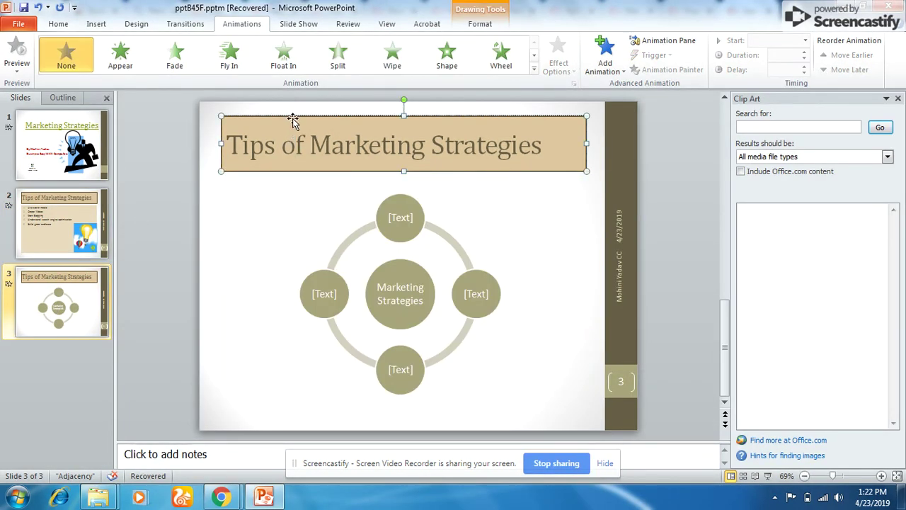
{"action": "left_click", "coordinate": [298, 55]}
{"action": "left_click", "coordinate": [437, 234]}
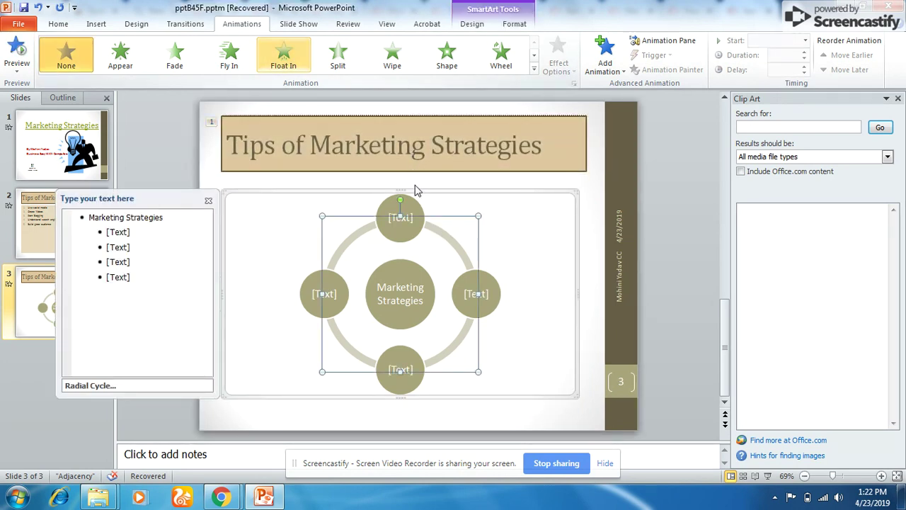
{"action": "left_click", "coordinate": [444, 71]}
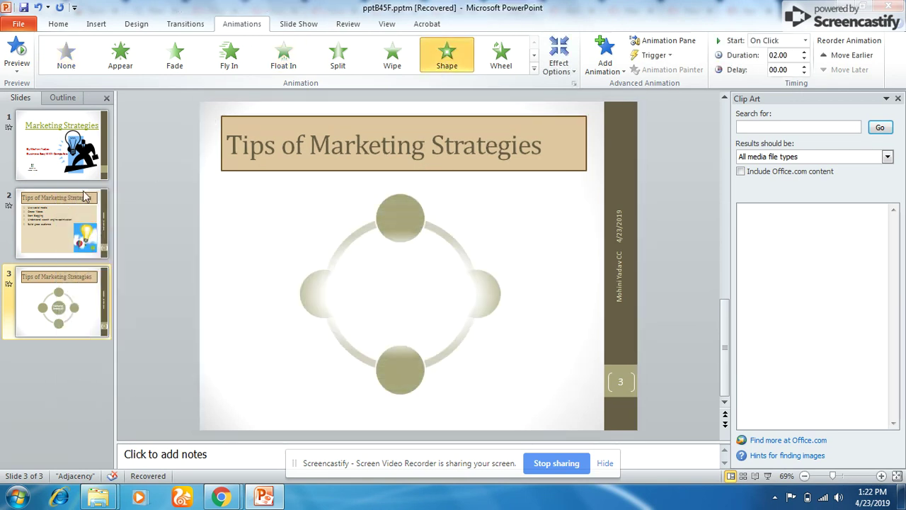
{"action": "left_click", "coordinate": [53, 148]}
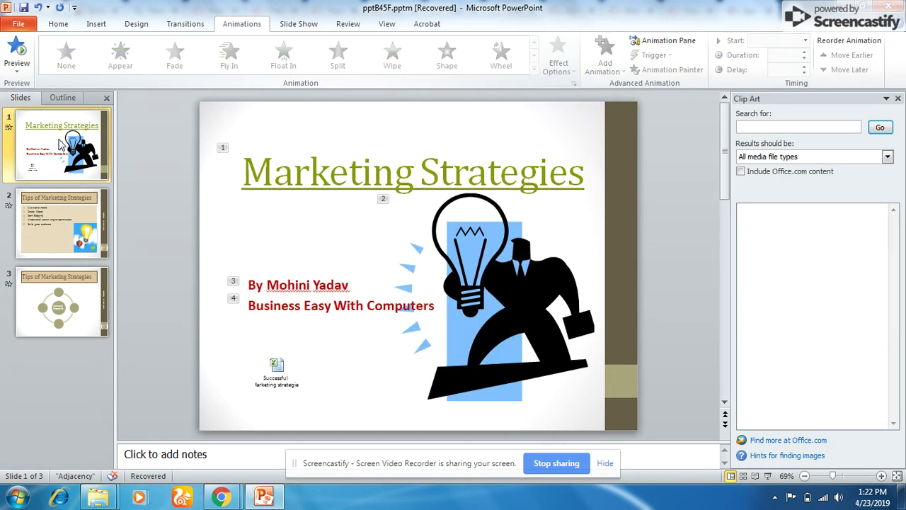
Step: Run the slide show From Beginning through all three slides, then exit at the end
{"action": "left_click", "coordinate": [298, 25]}
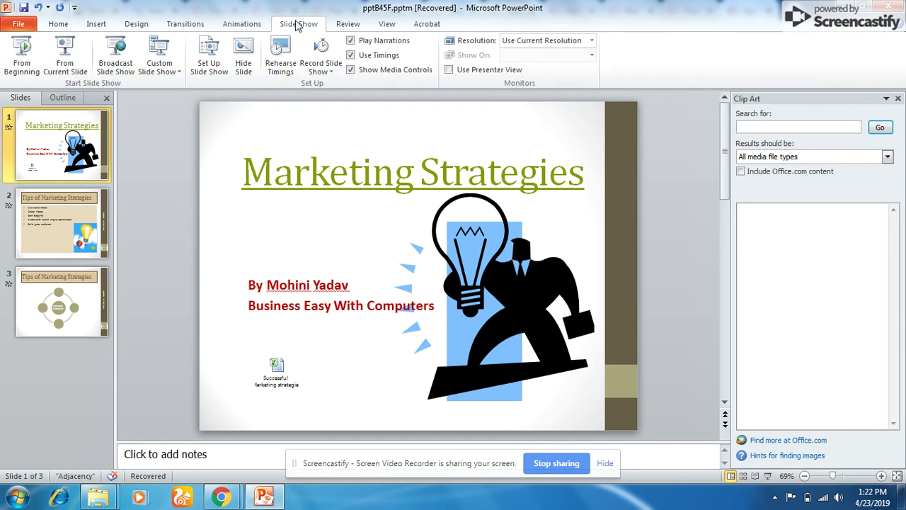
{"action": "left_click", "coordinate": [15, 64]}
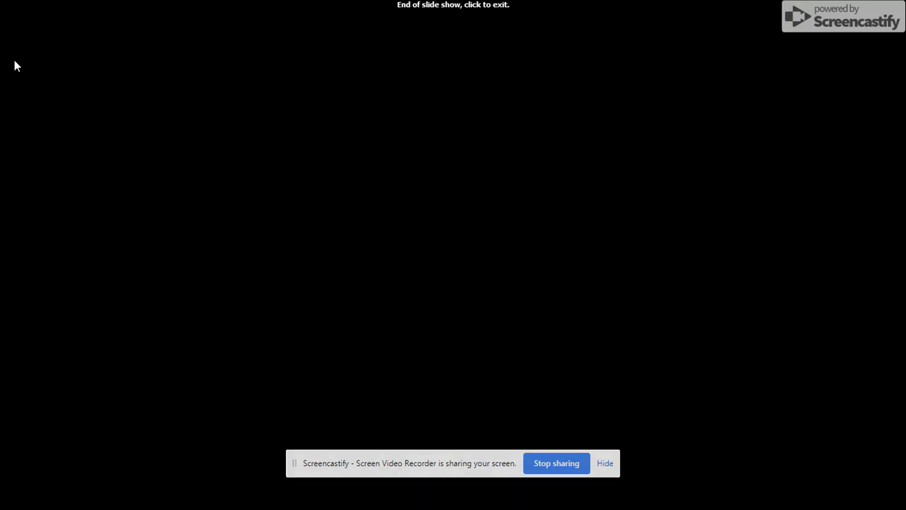
{"action": "left_click", "coordinate": [15, 62]}
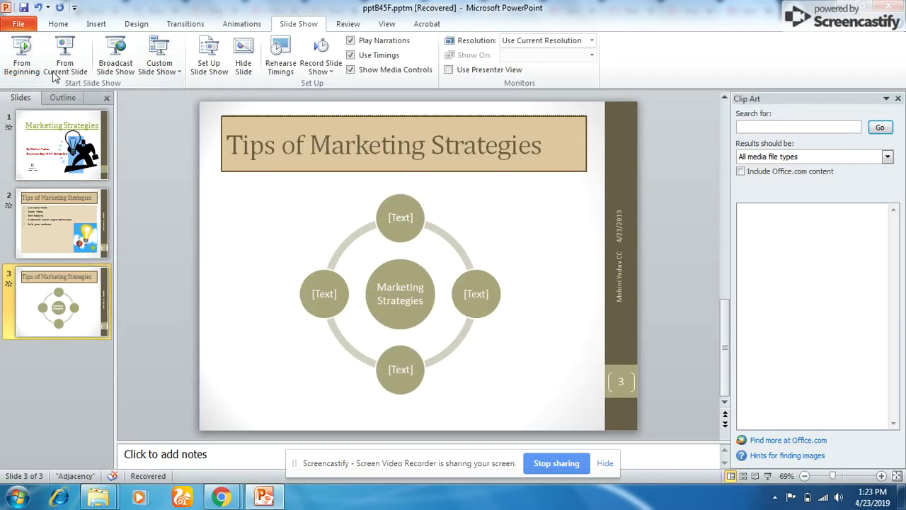
Step: Select the slide 1 thumbnail to show the Marketing Strategies title slide
{"action": "left_click", "coordinate": [91, 169]}
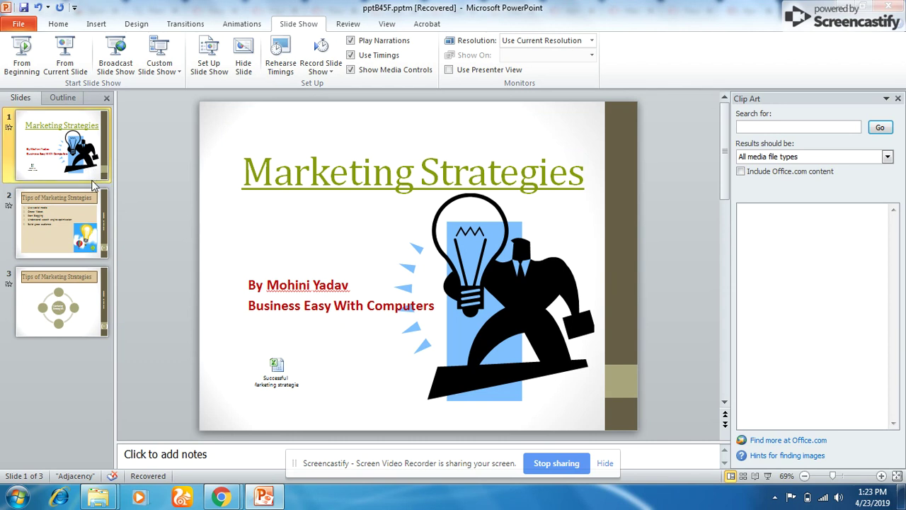